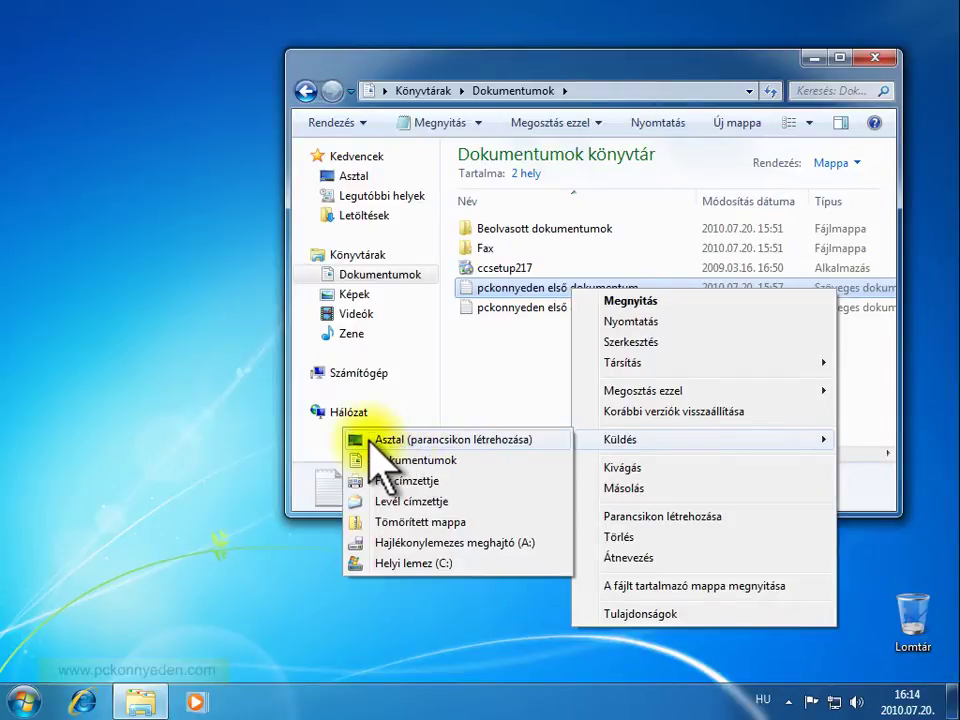
# Step: Create a desktop shortcut for the "pckonnyeden első dokumentum" text file using the Send To option
pyautogui.click(440, 440)
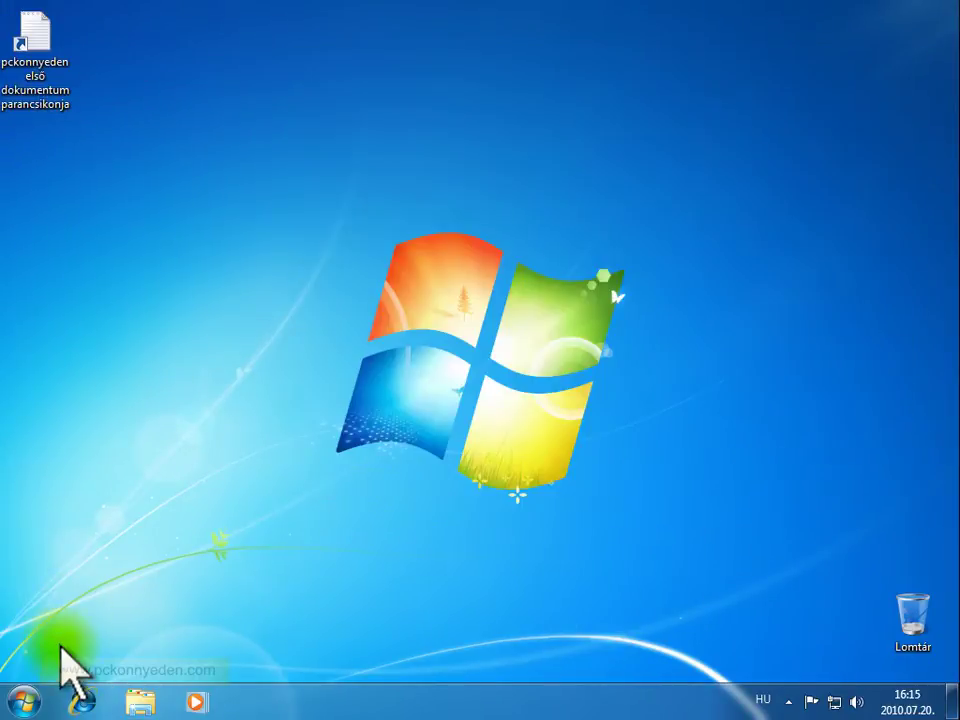
# Step: Move the Windows Media Player entry from the Start menu's full program list onto the desktop
pyautogui.click(24, 700)
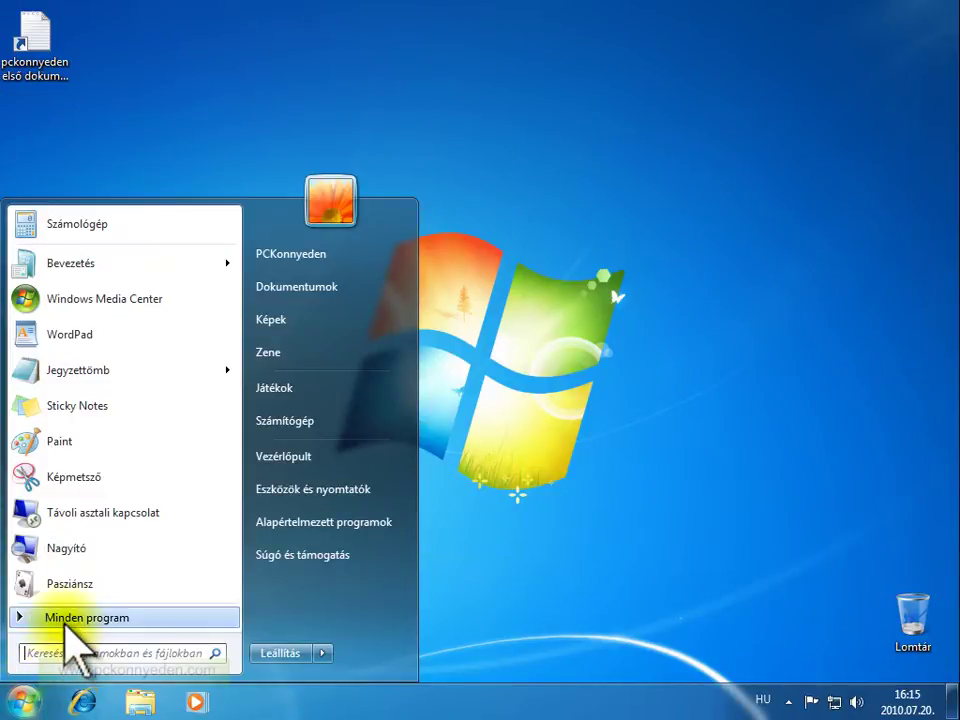
pyautogui.click(63, 619)
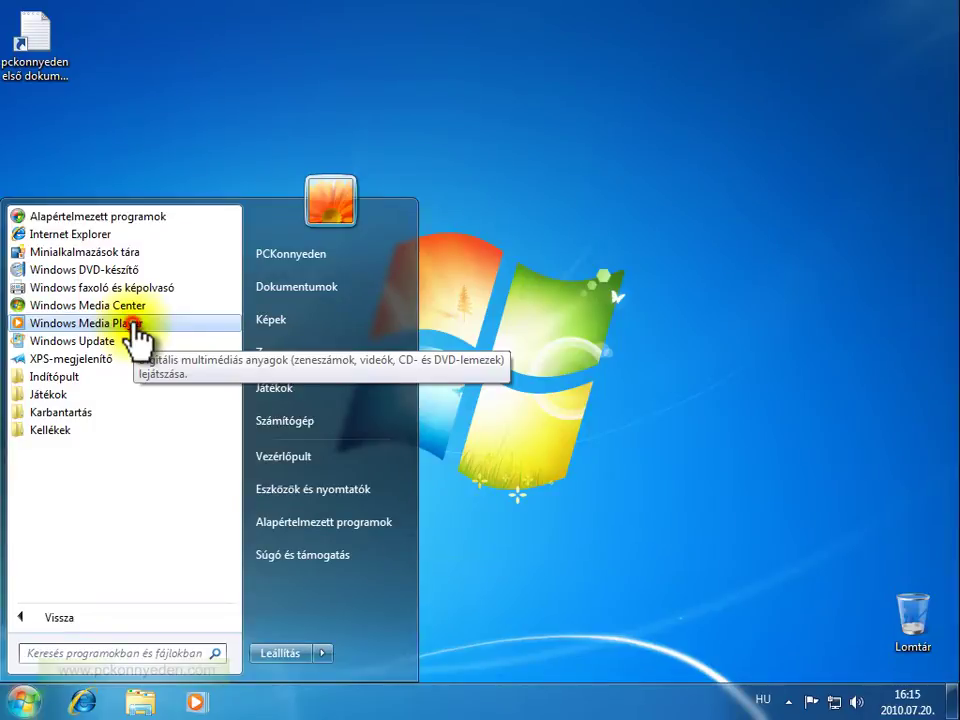
pyautogui.moveTo(133, 330); pyautogui.dragTo(57, 160)
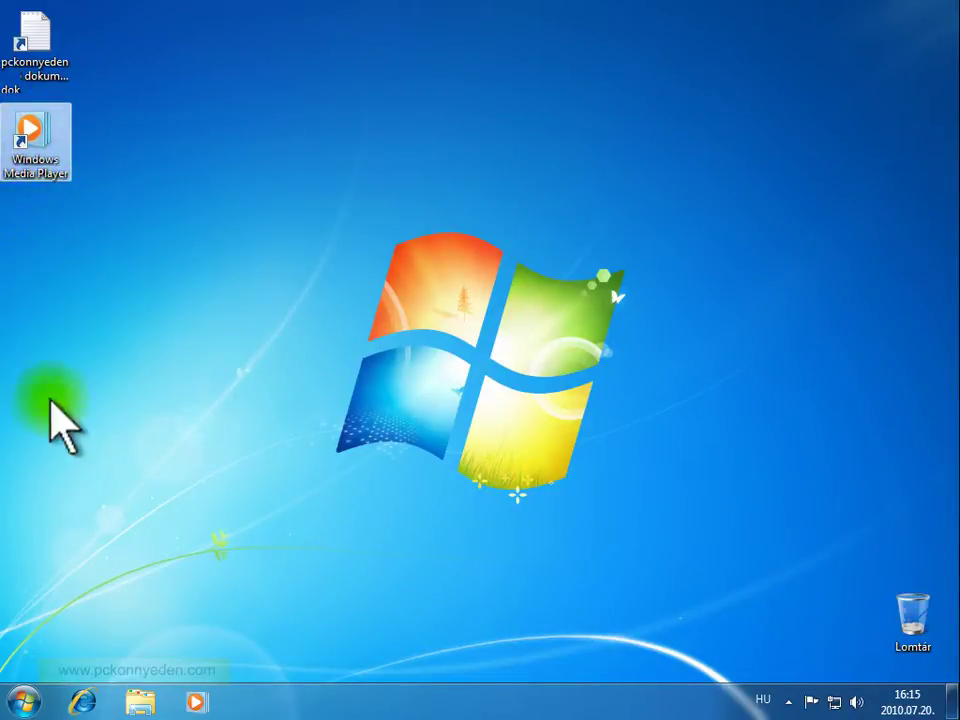
pyautogui.click(33, 198)
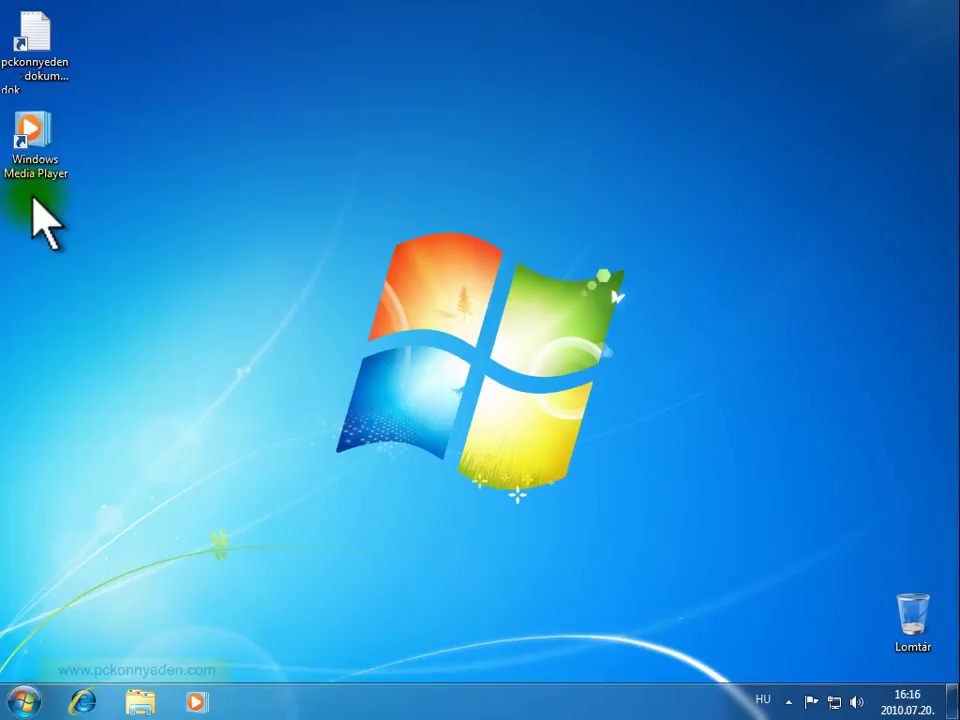
# Step: Check the full program list for Windows Media Player, and move its desktop shortcut back into that list
pyautogui.click(28, 698)
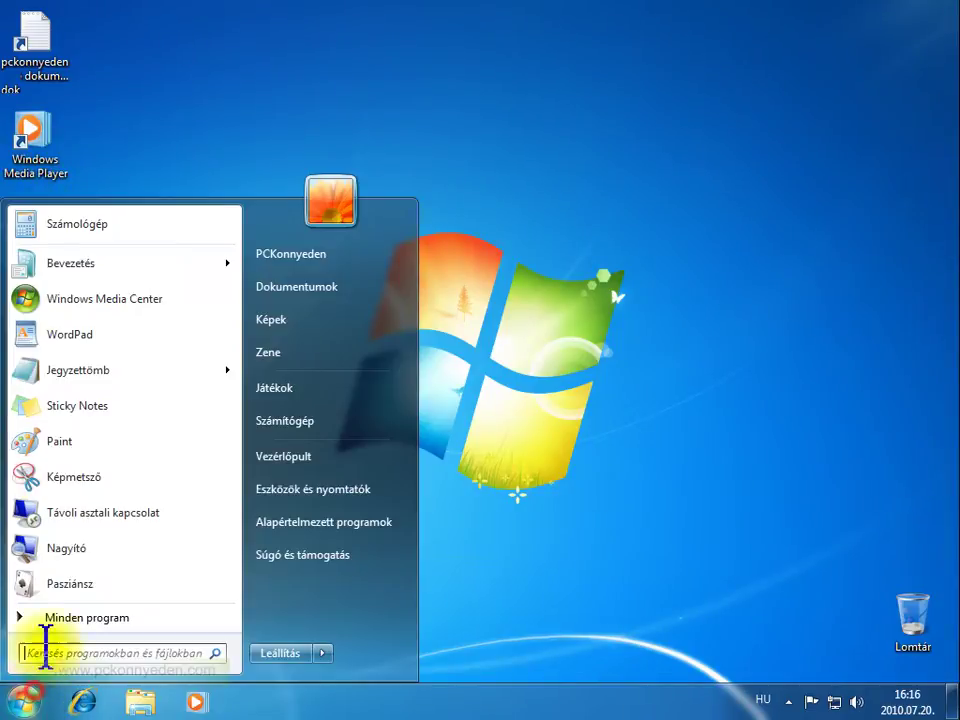
pyautogui.click(60, 617)
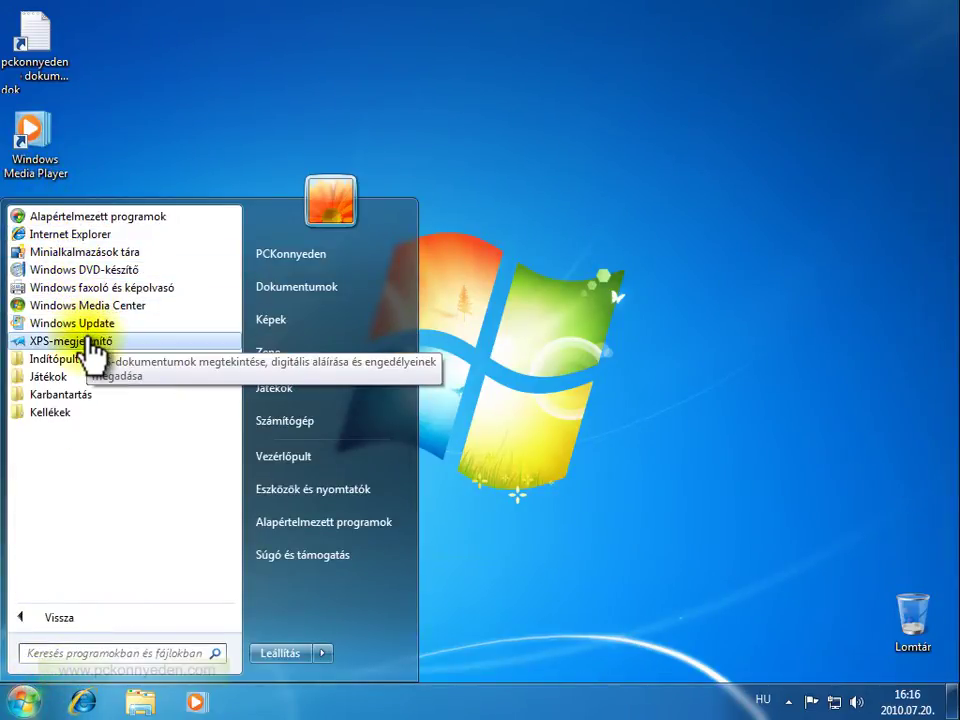
pyautogui.click(160, 197)
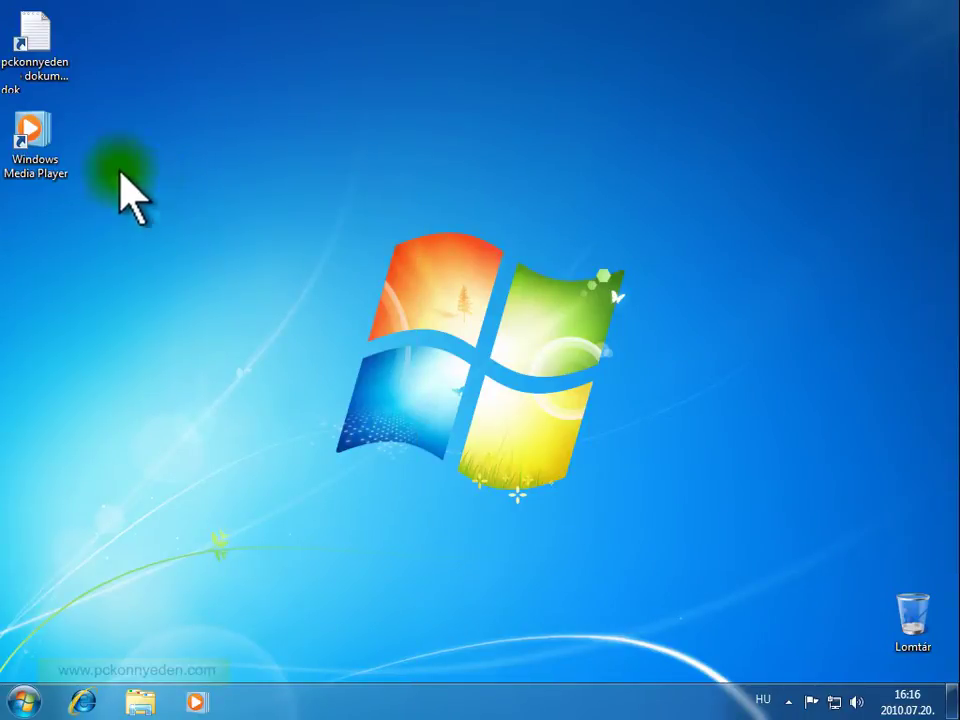
pyautogui.click(50, 140)
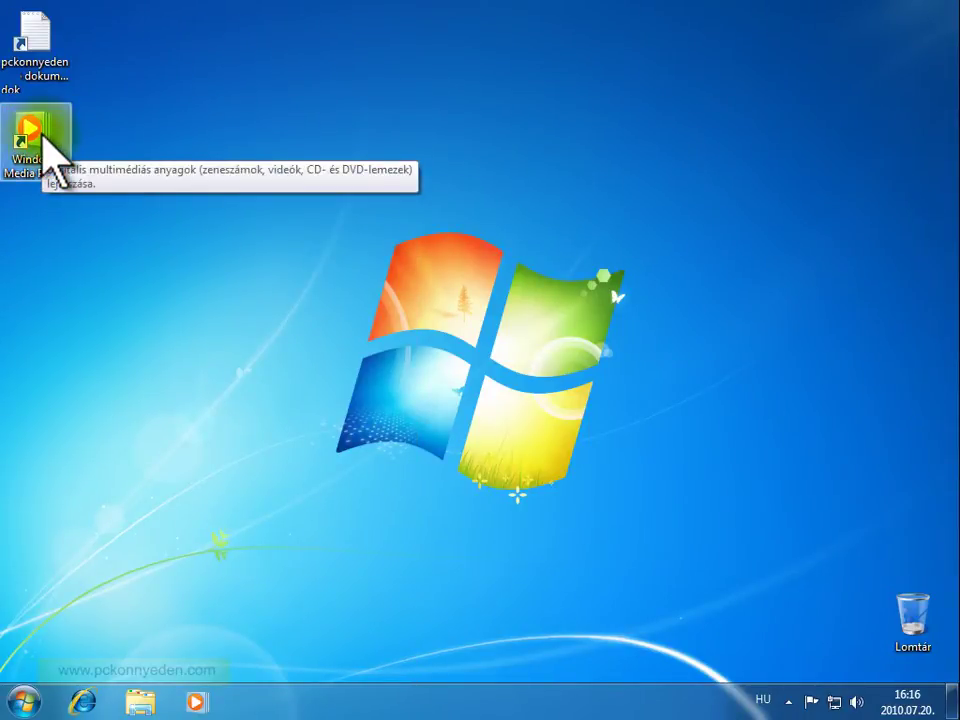
pyautogui.moveTo(42, 132); pyautogui.dragTo(125, 317)
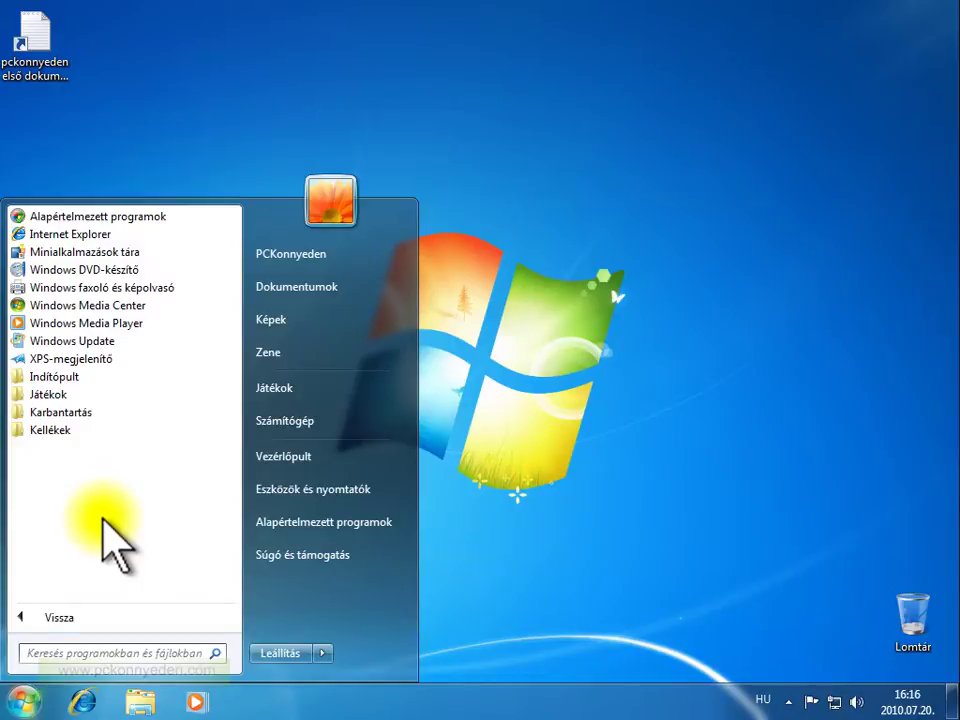
# Step: Send a shortcut of Windows Media Player from the full program list to the desktop
pyautogui.rightClick(126, 337)
pyautogui.moveTo(229, 490)
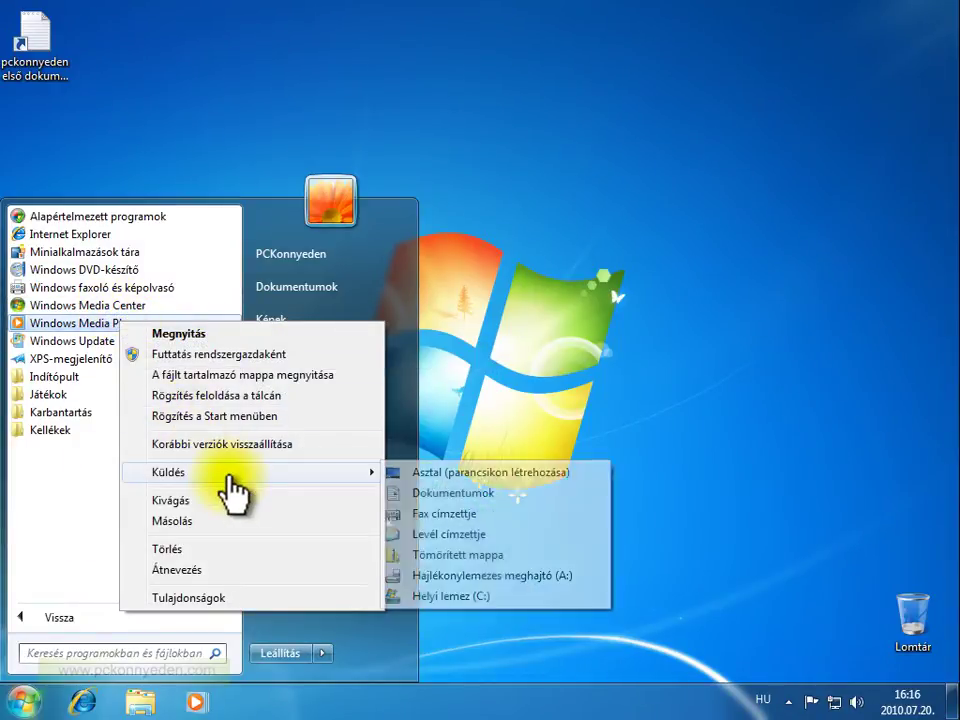
pyautogui.click(446, 476)
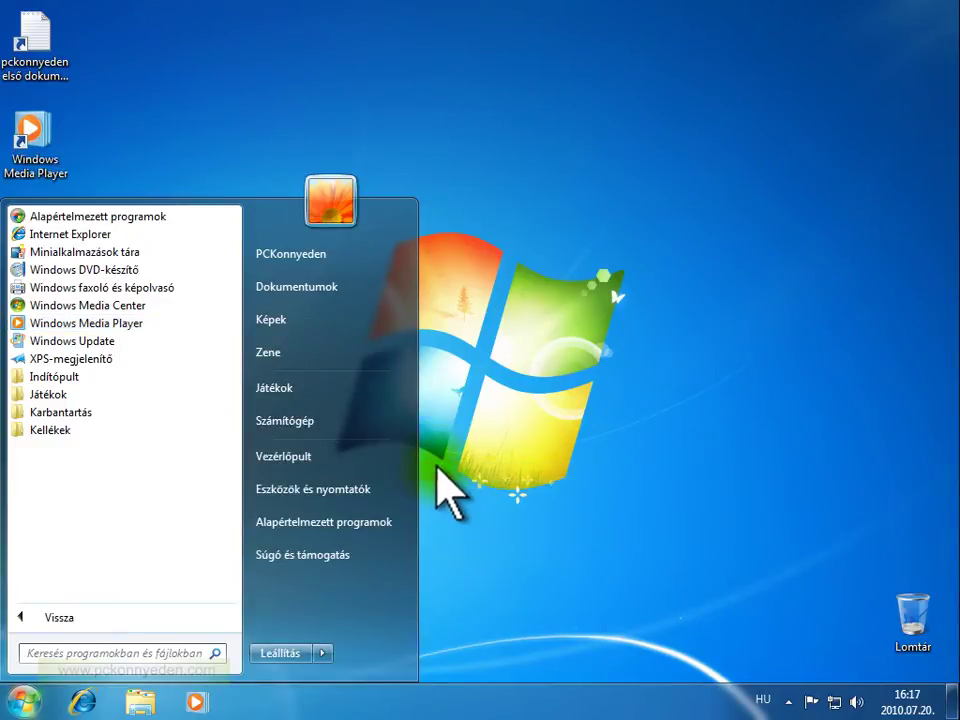
pyautogui.click(203, 141)
pyautogui.click(55, 155)
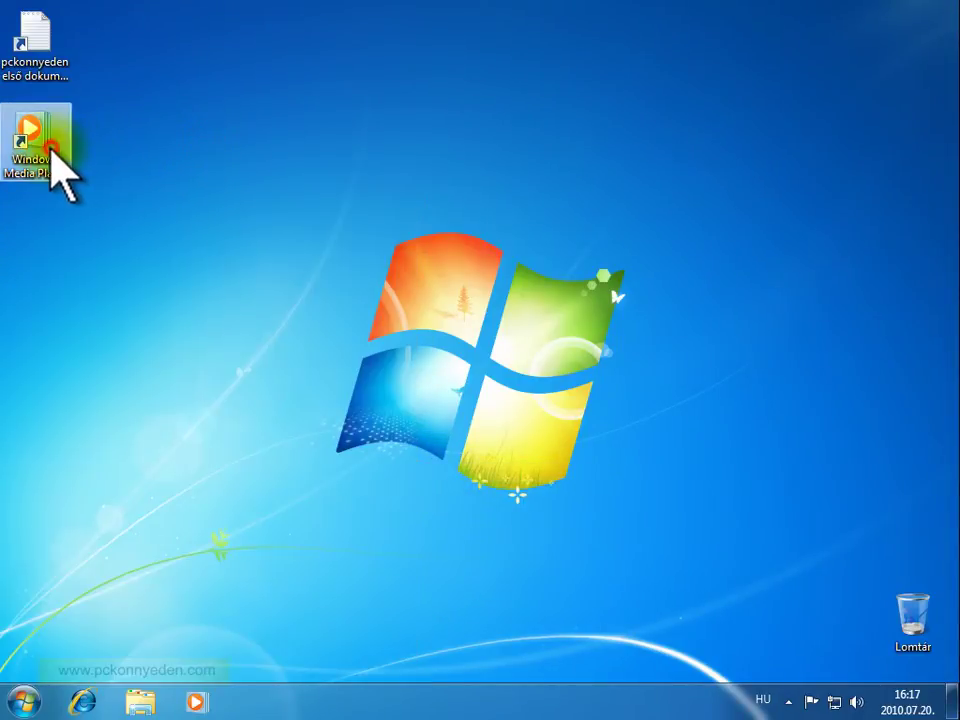
# Step: Pin Windows Media Center to the taskbar and place it between Internet Explorer and Windows Explorer
pyautogui.click(20, 698)
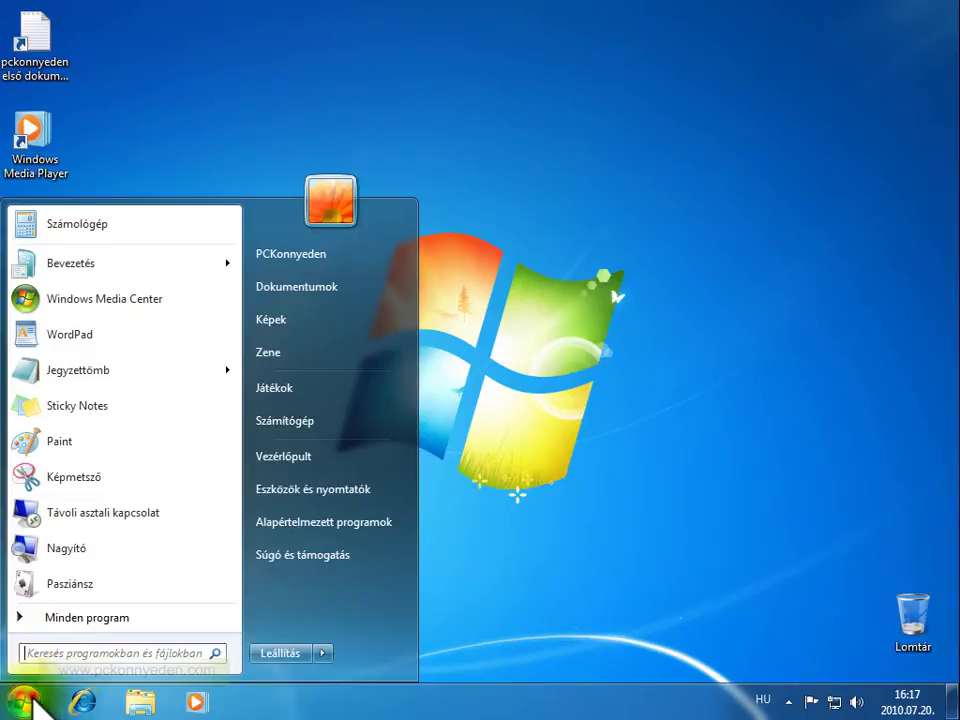
pyautogui.click(64, 620)
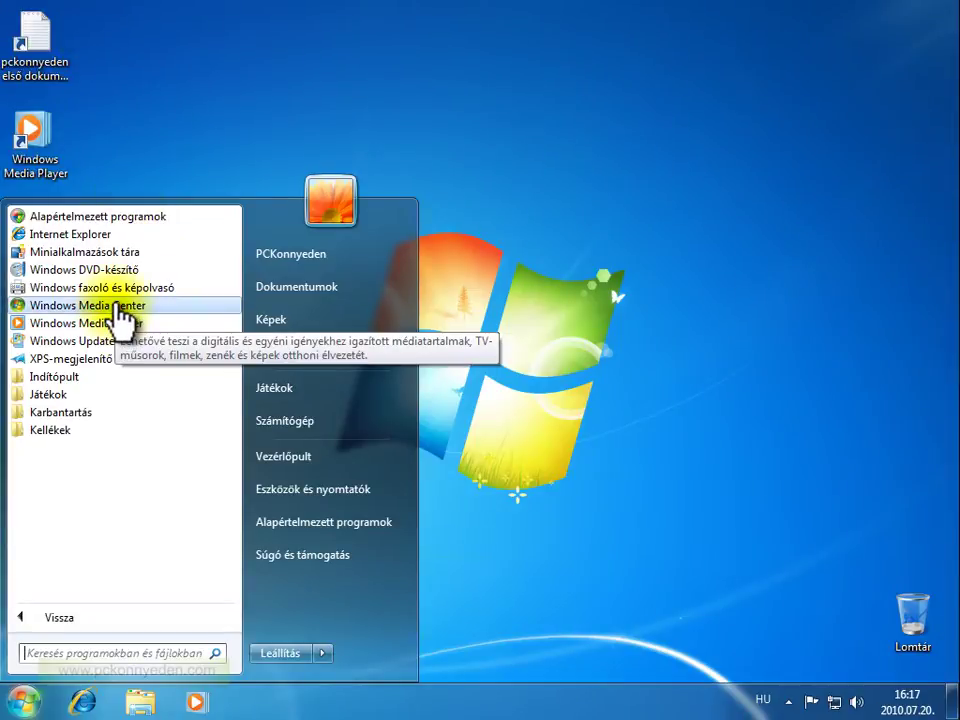
pyautogui.rightClick(63, 306)
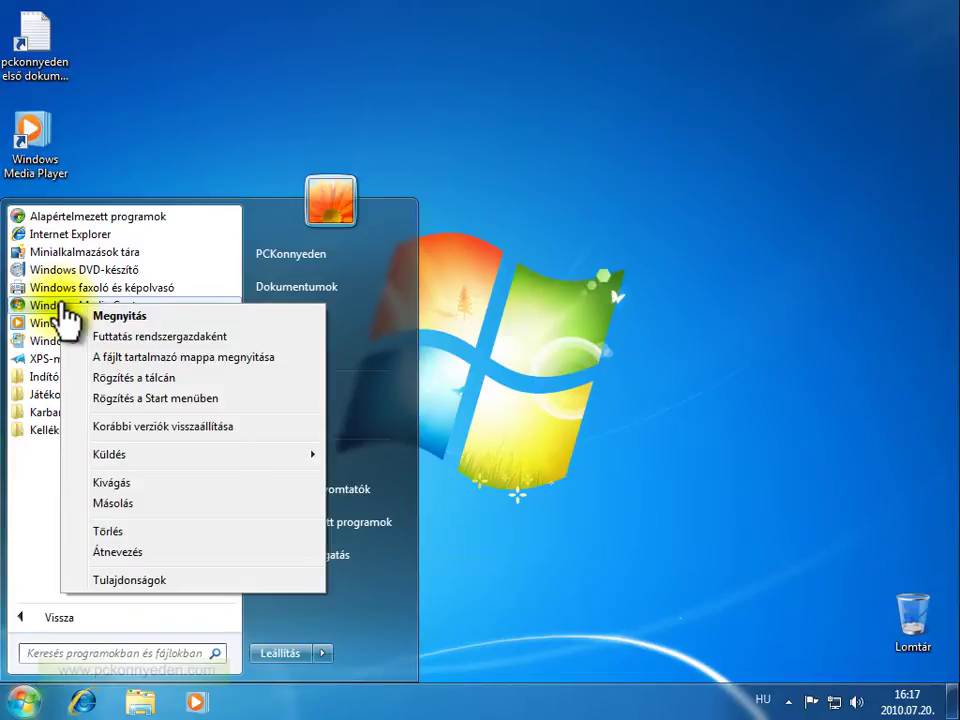
pyautogui.click(188, 379)
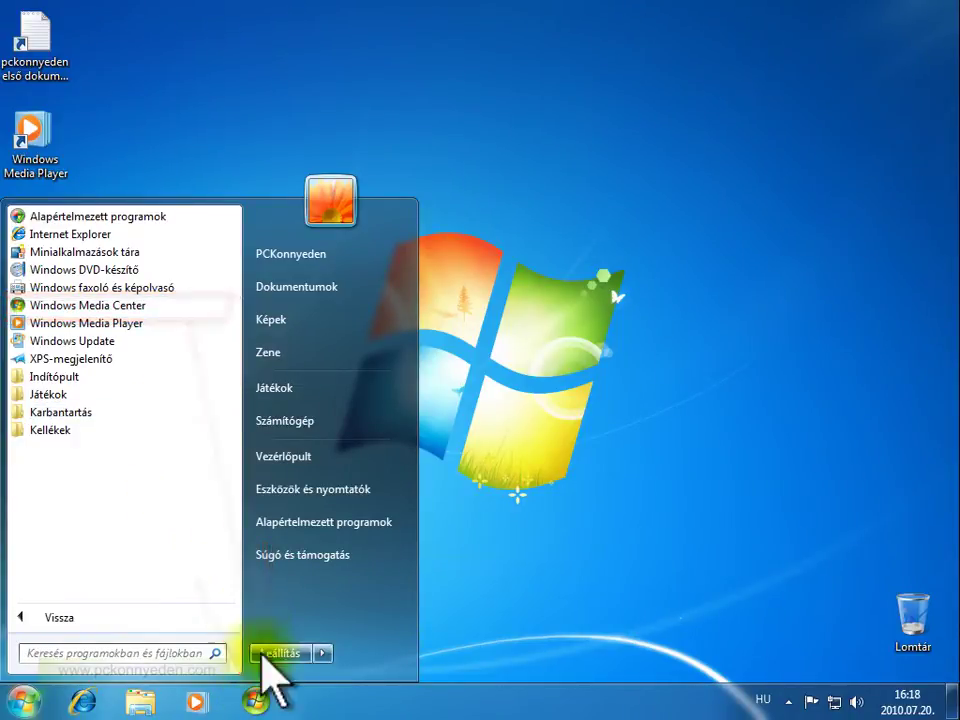
pyautogui.click(321, 706)
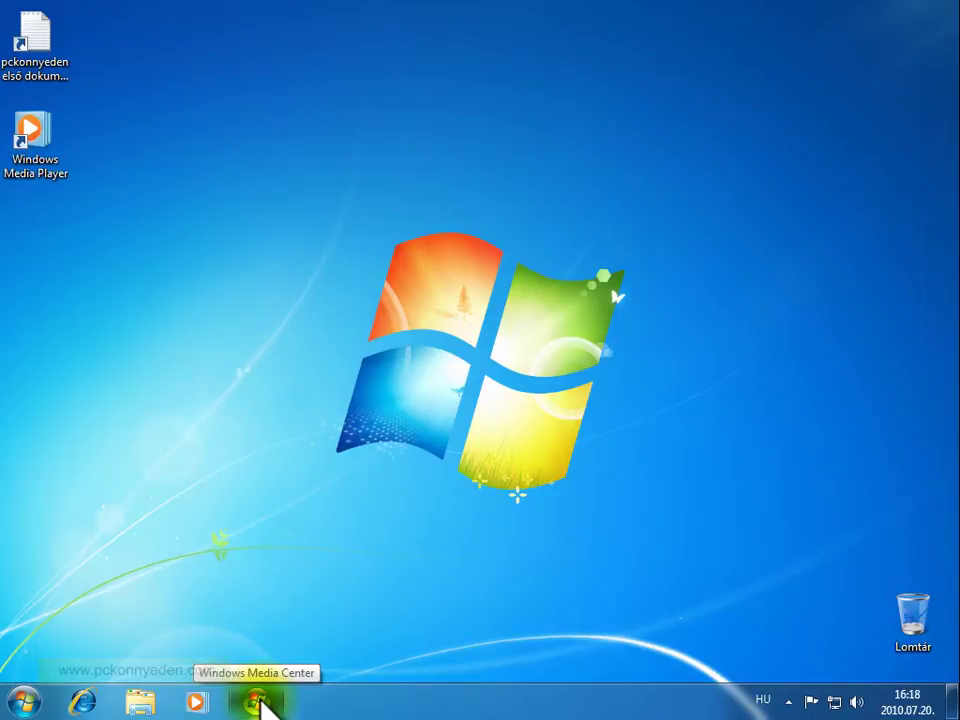
pyautogui.moveTo(258, 703); pyautogui.dragTo(129, 709)
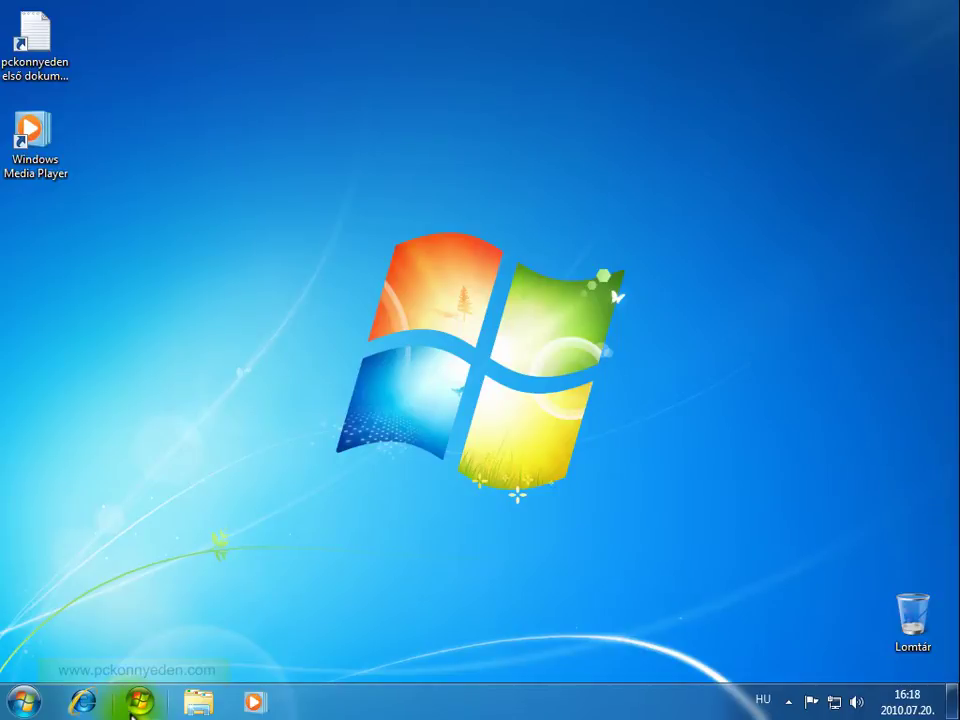
# Step: Unpin Windows Media Player and Windows Media Center from the taskbar
pyautogui.rightClick(256, 699)
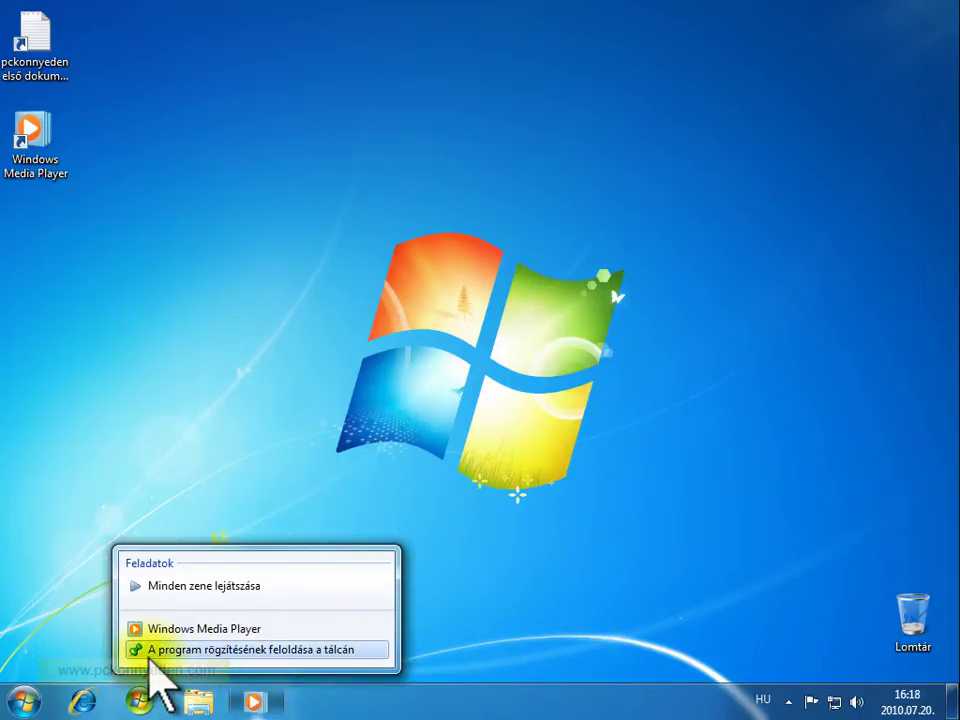
pyautogui.click(314, 652)
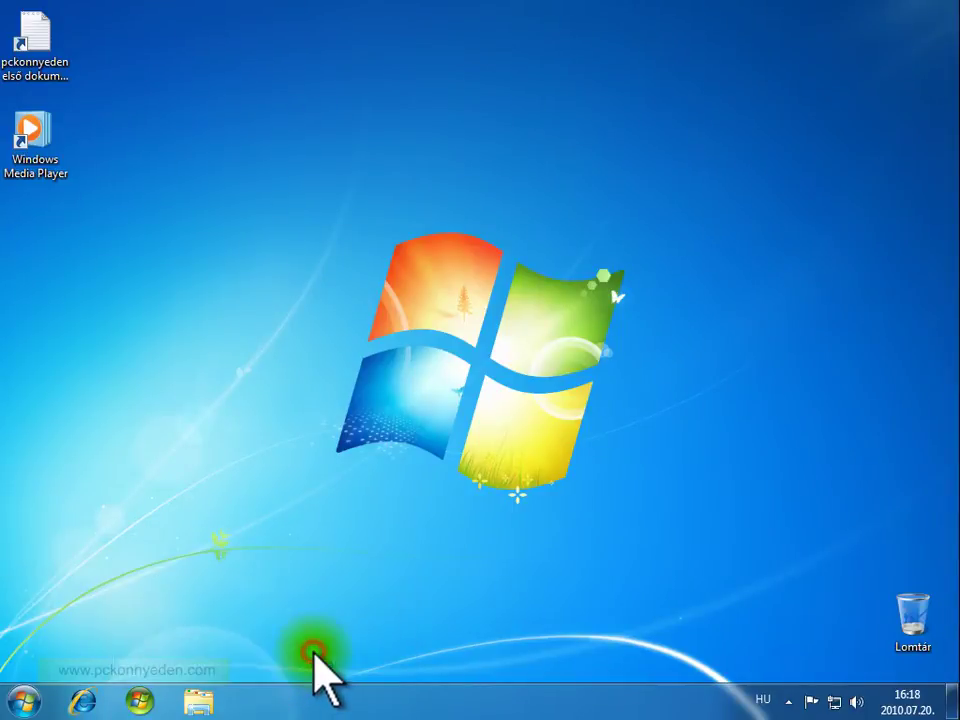
pyautogui.rightClick(137, 698)
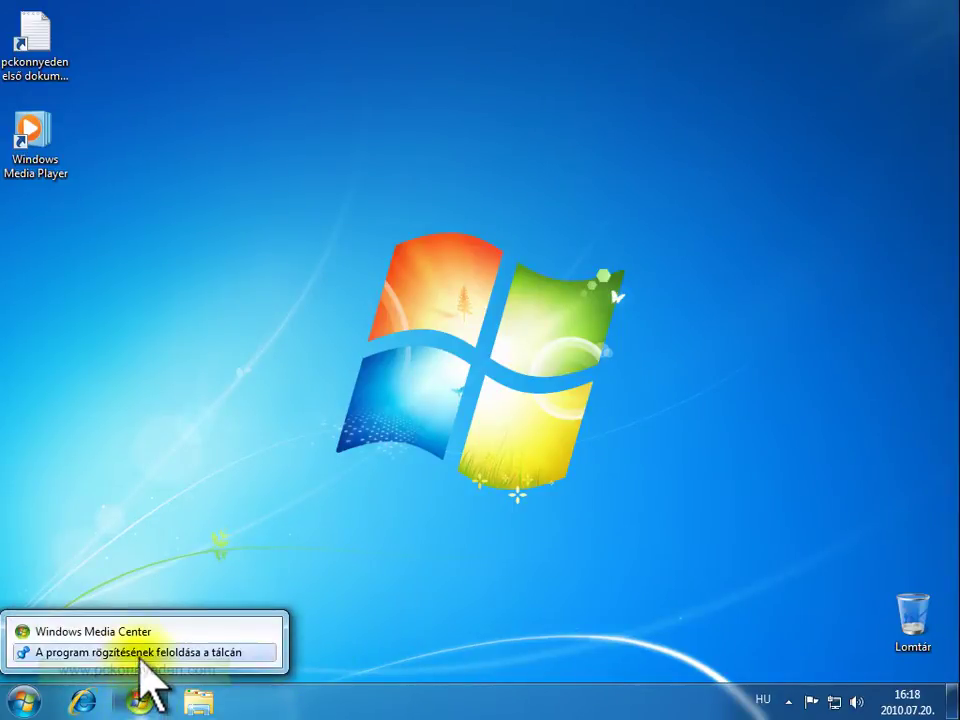
pyautogui.click(141, 652)
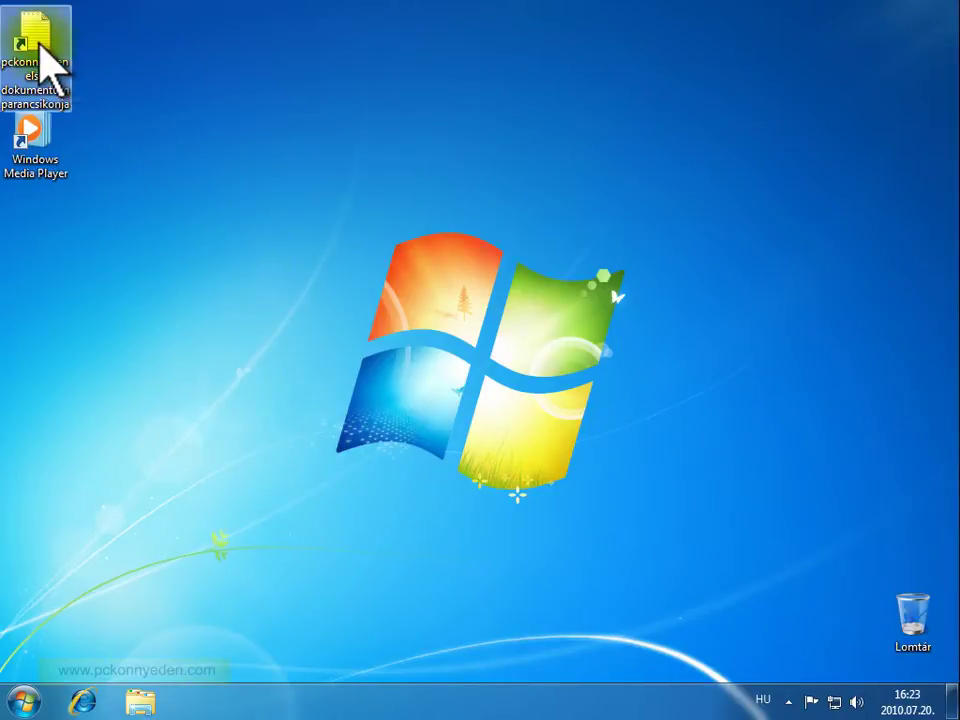
# Step: Pin the desktop shortcut of "pckonnyeden első dokumentum" to the taskbar
pyautogui.moveTo(39, 43); pyautogui.dragTo(197, 697)
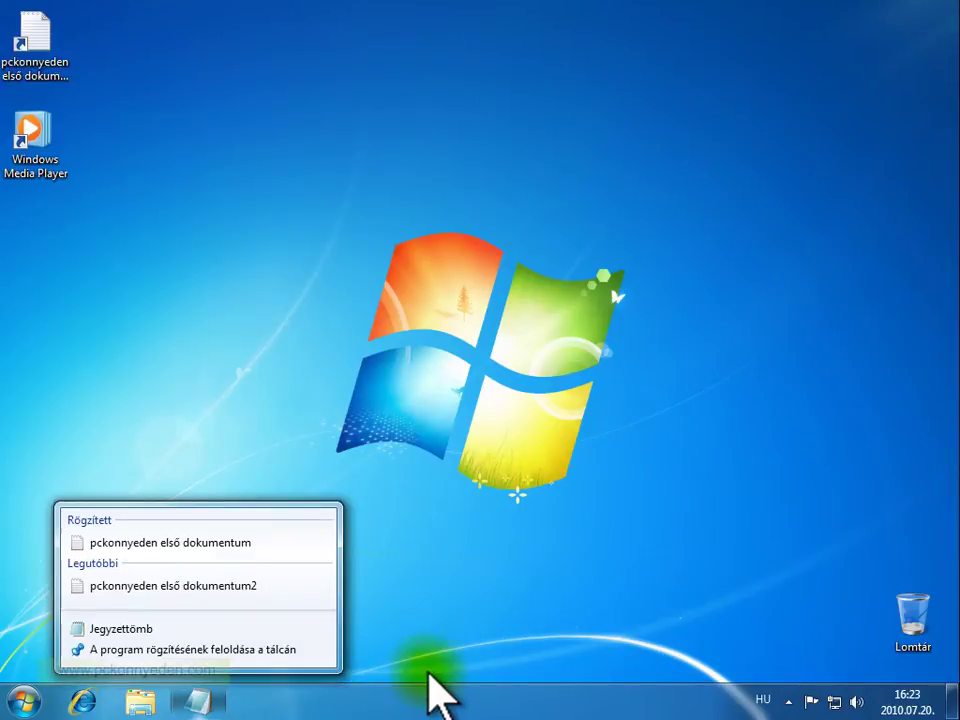
pyautogui.click(545, 552)
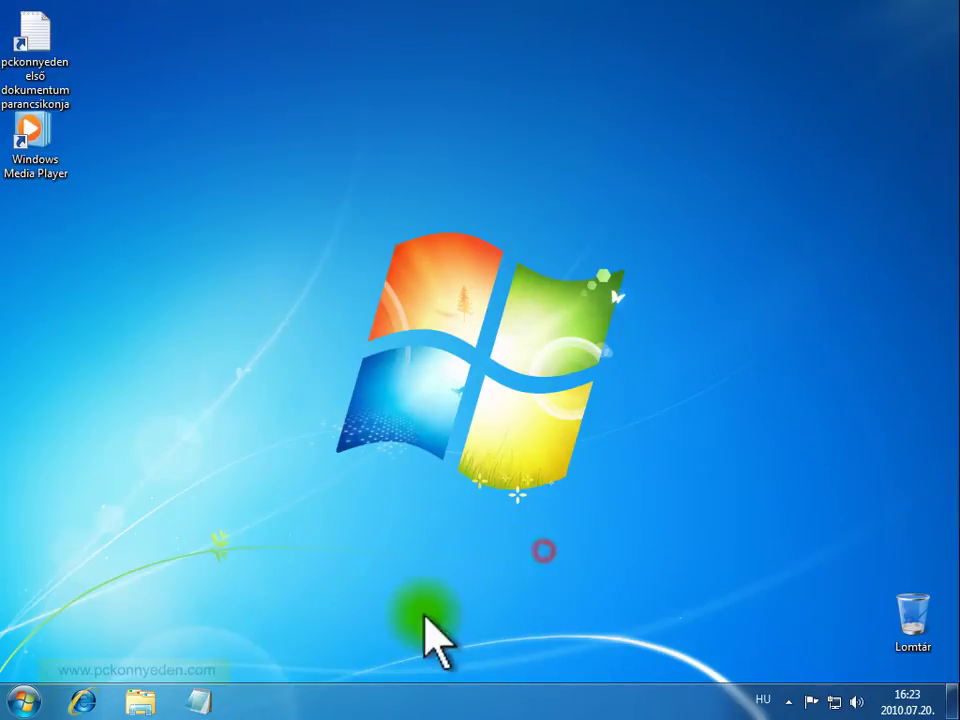
# Step: Launch Notepad from the taskbar and view its jump list of pinned and recent documents
pyautogui.click(197, 700)
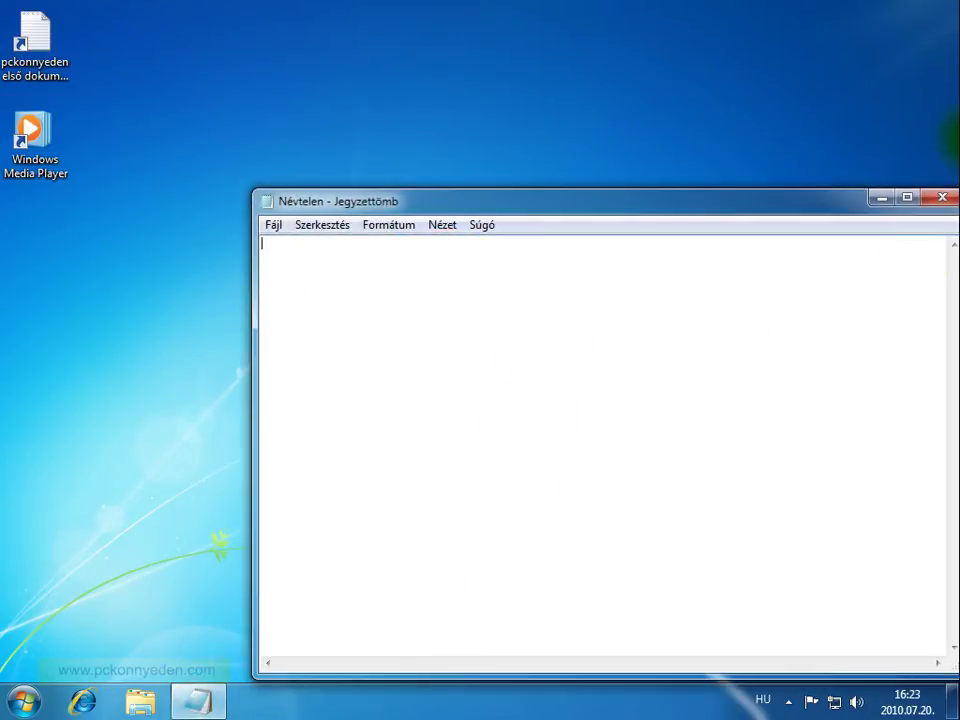
pyautogui.click(942, 198)
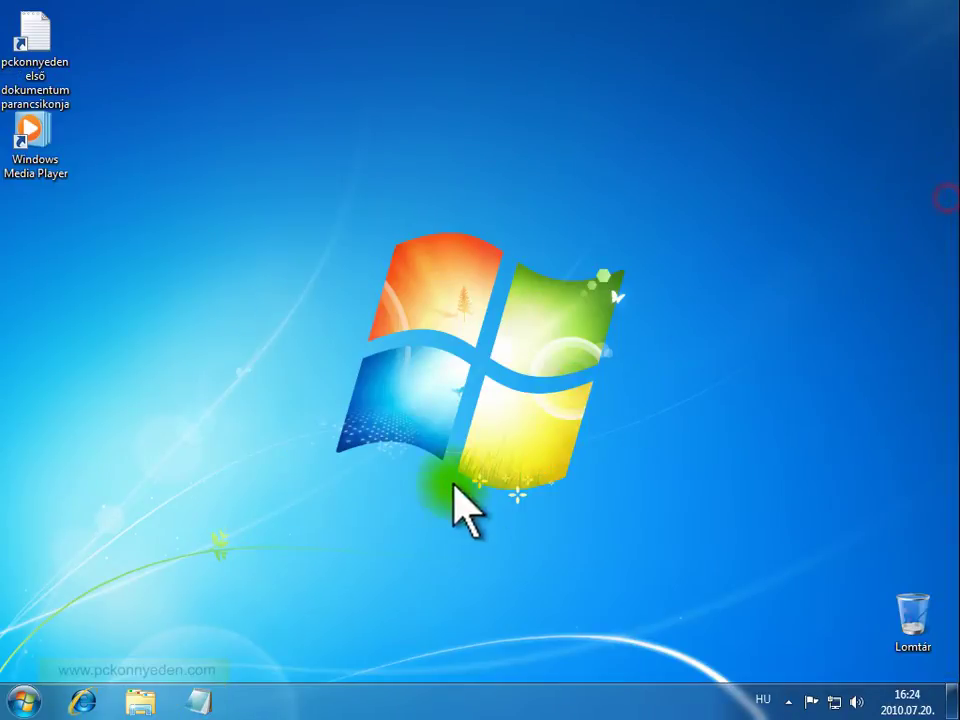
pyautogui.click(213, 704)
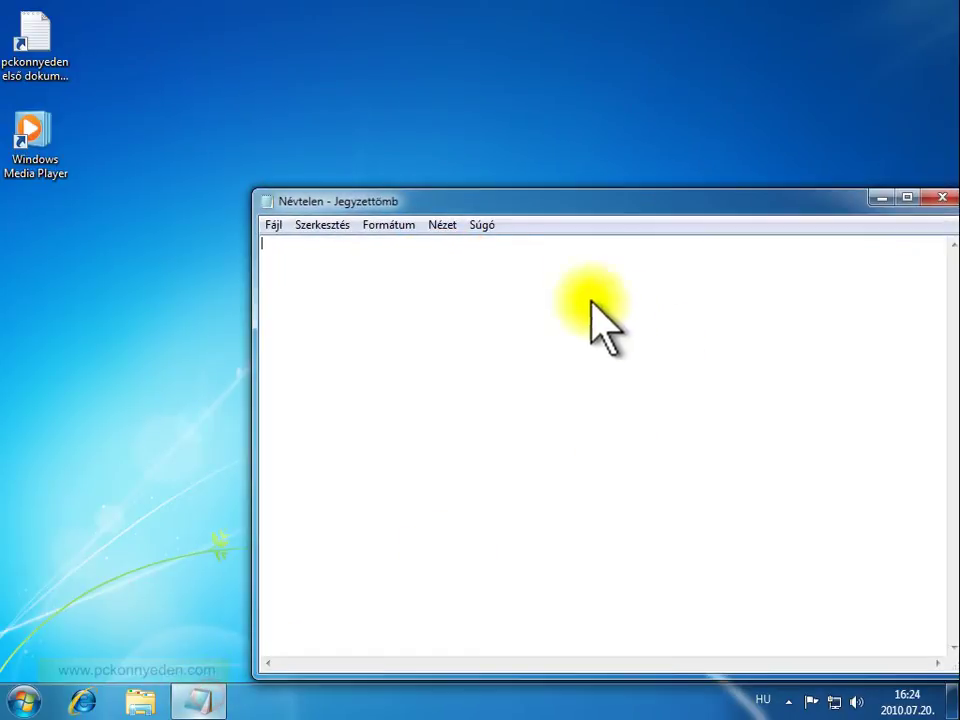
pyautogui.rightClick(202, 703)
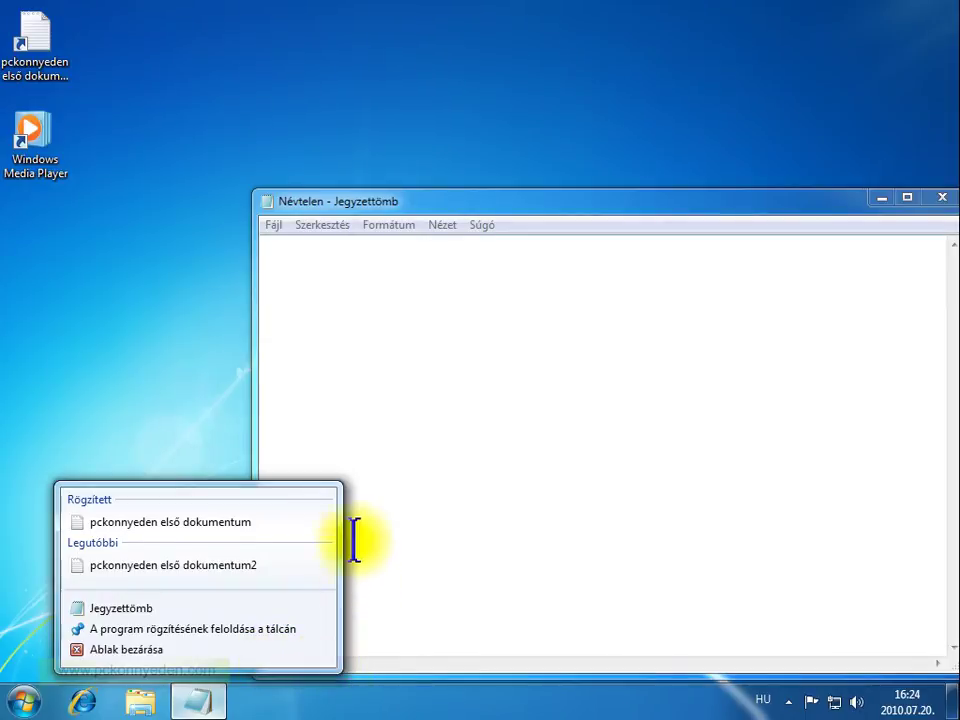
# Step: Pin the frequent site "SG.hu - Informatikai és Tudományos Hírmagazin" to Internet Explorer's jump list
pyautogui.rightClick(88, 700)
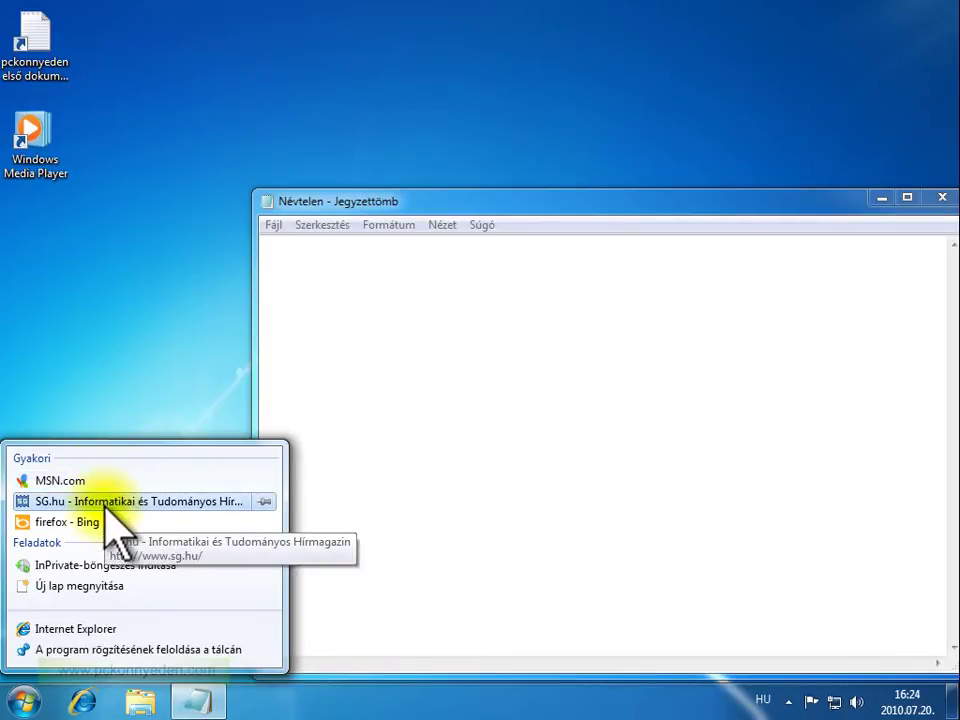
pyautogui.click(265, 502)
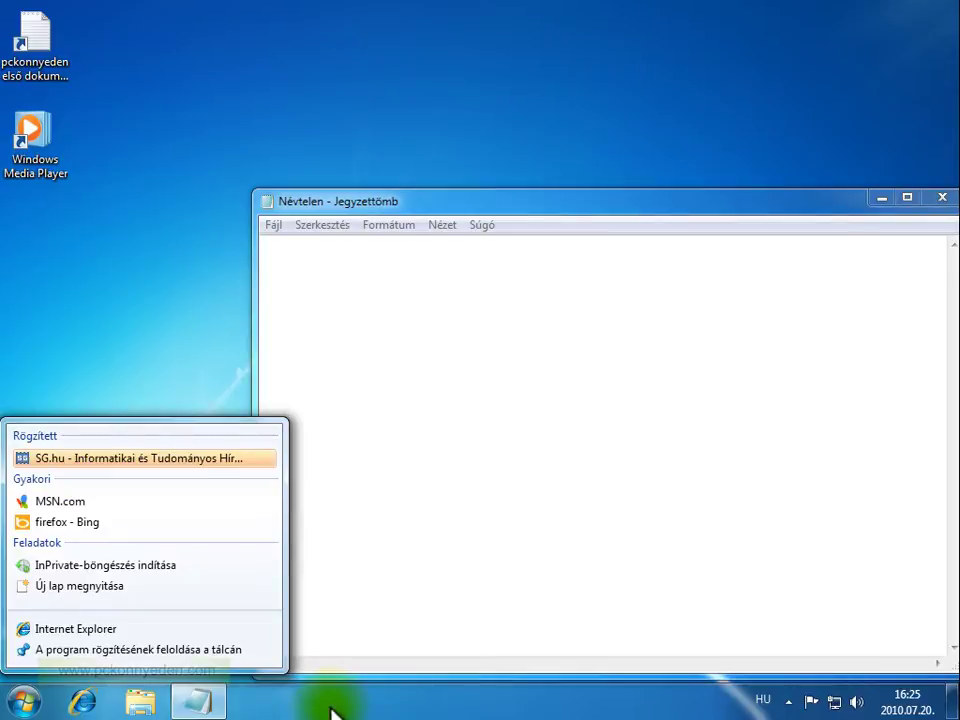
pyautogui.click(281, 709)
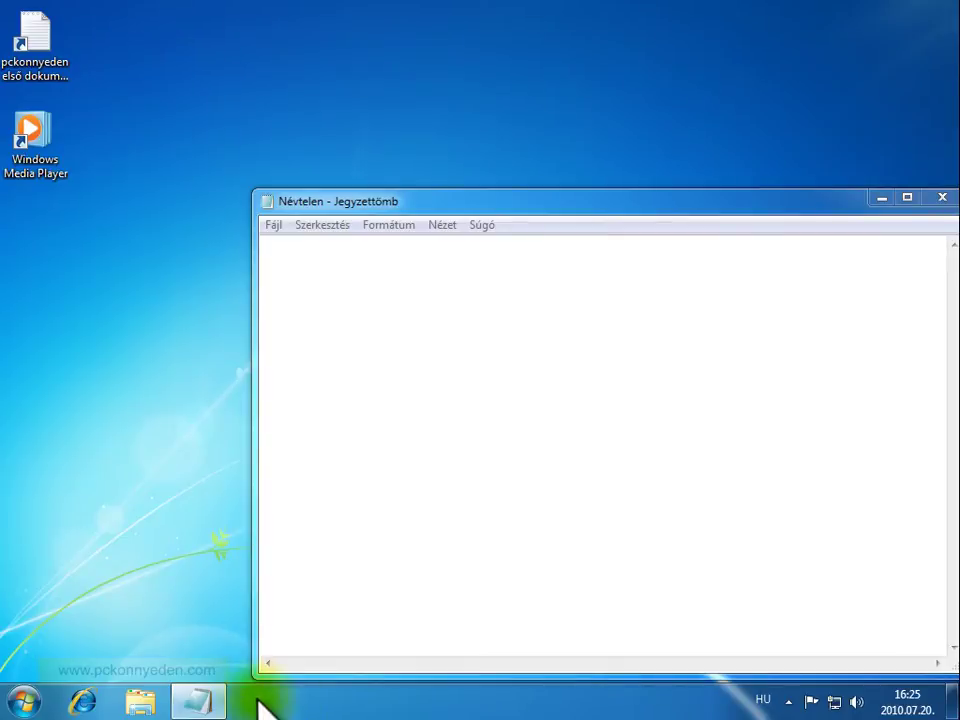
# Step: Review Notepad's taskbar jump list of pinned and recent documents, and close the Notepad window from that list
pyautogui.rightClick(210, 700)
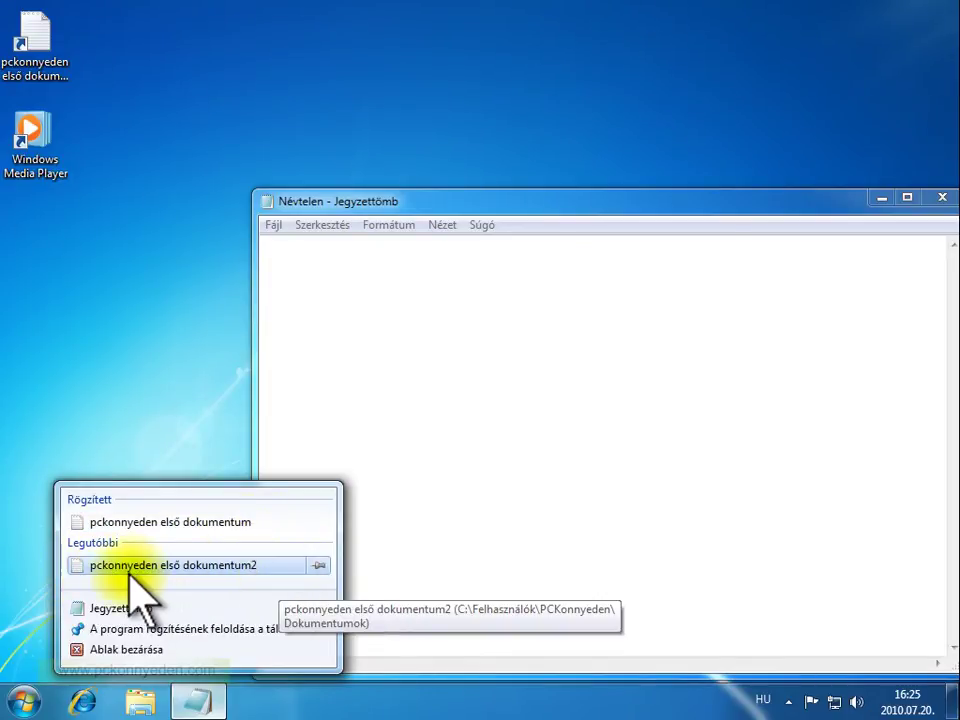
pyautogui.click(90, 475)
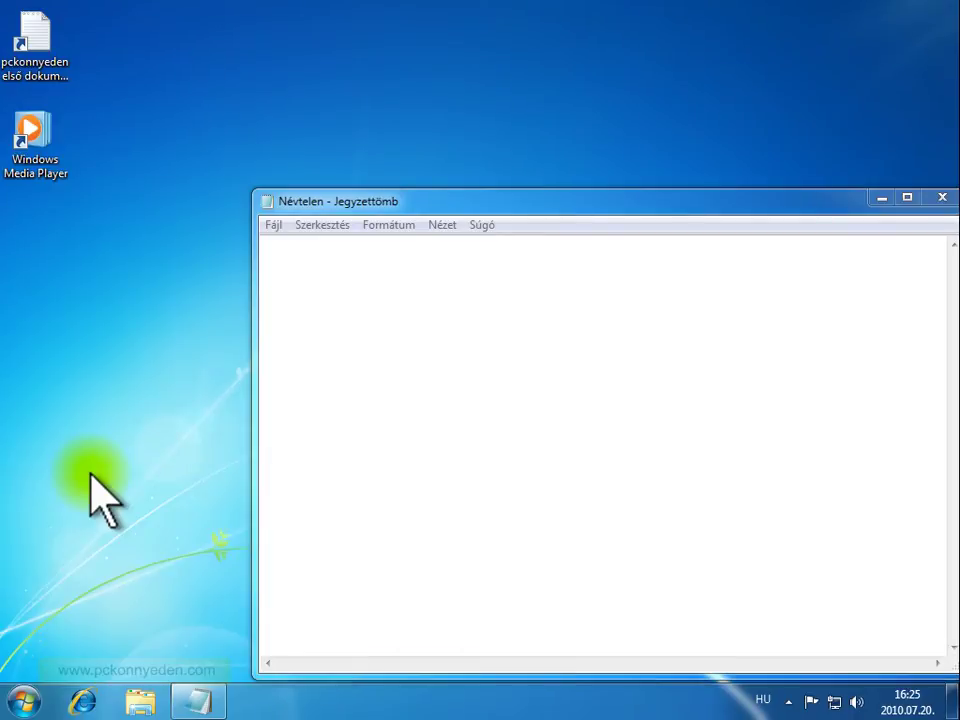
pyautogui.rightClick(203, 693)
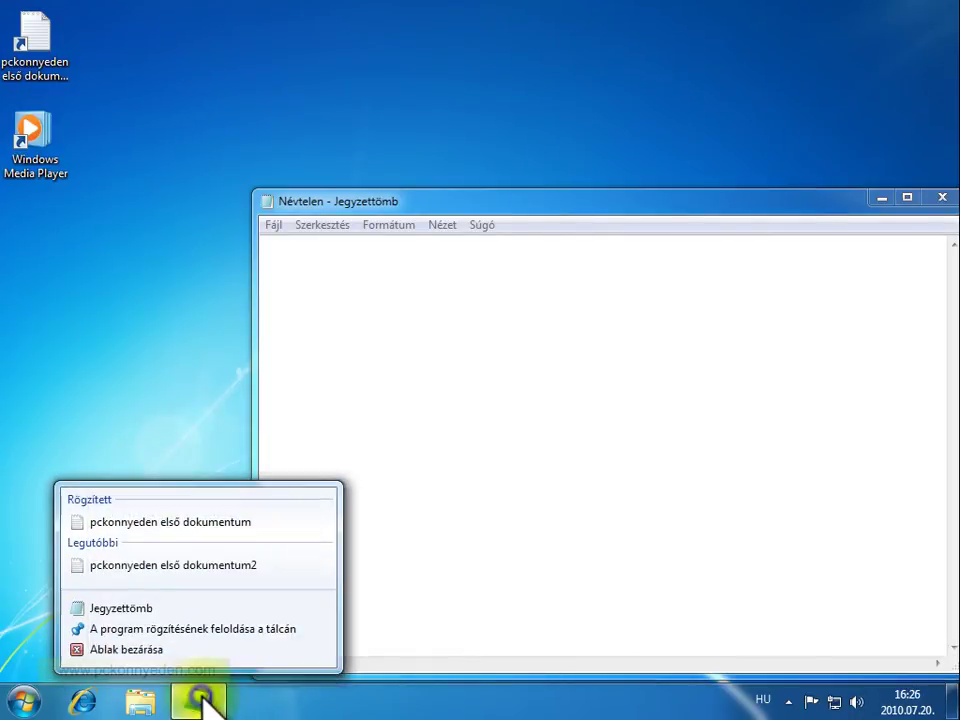
pyautogui.click(133, 652)
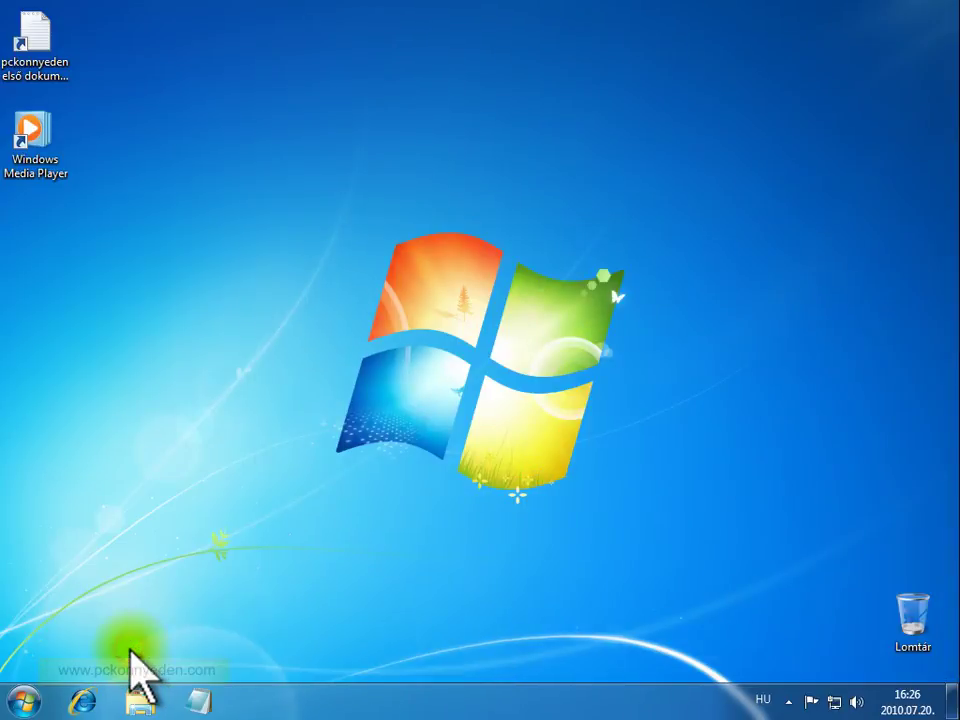
# Step: Open three Internet Explorer windows and preview each one through its taskbar thumbnail
pyautogui.click(82, 703)
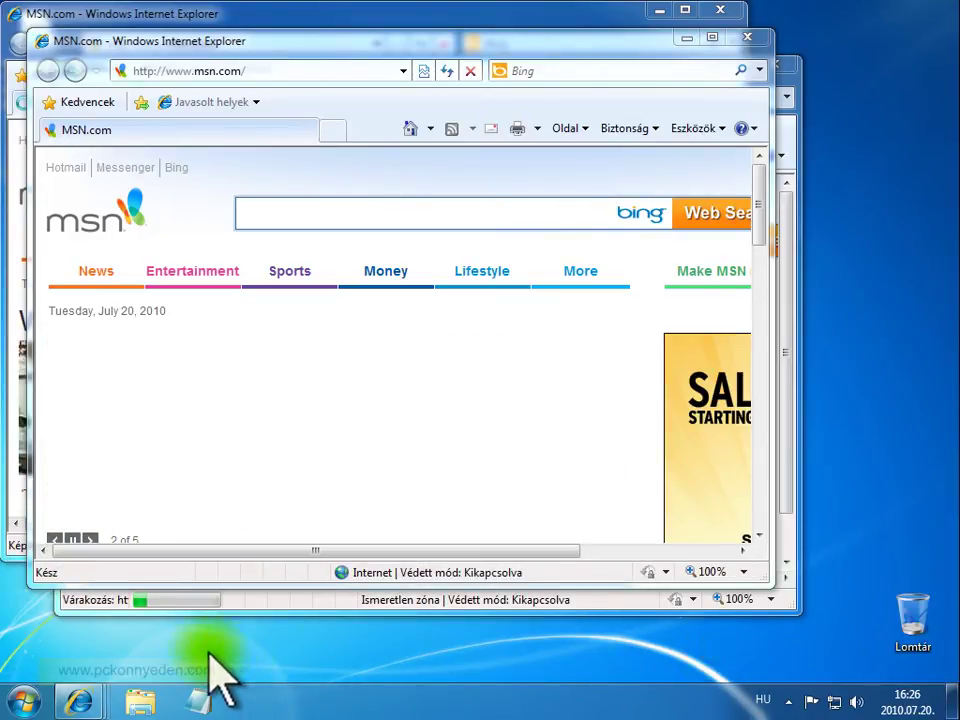
pyautogui.click(75, 703)
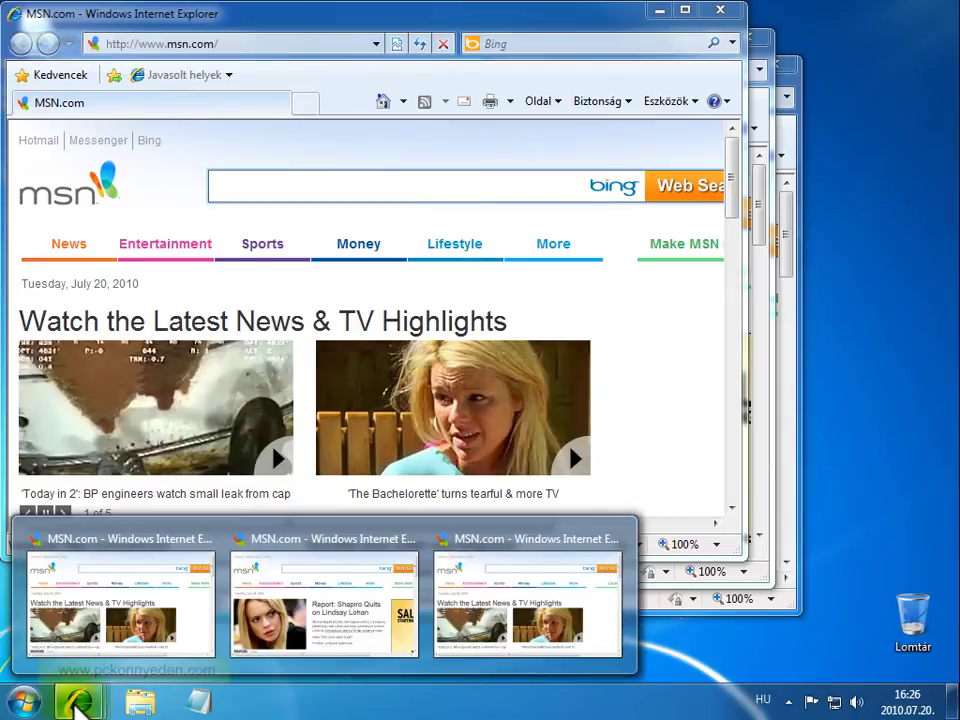
pyautogui.click(75, 703)
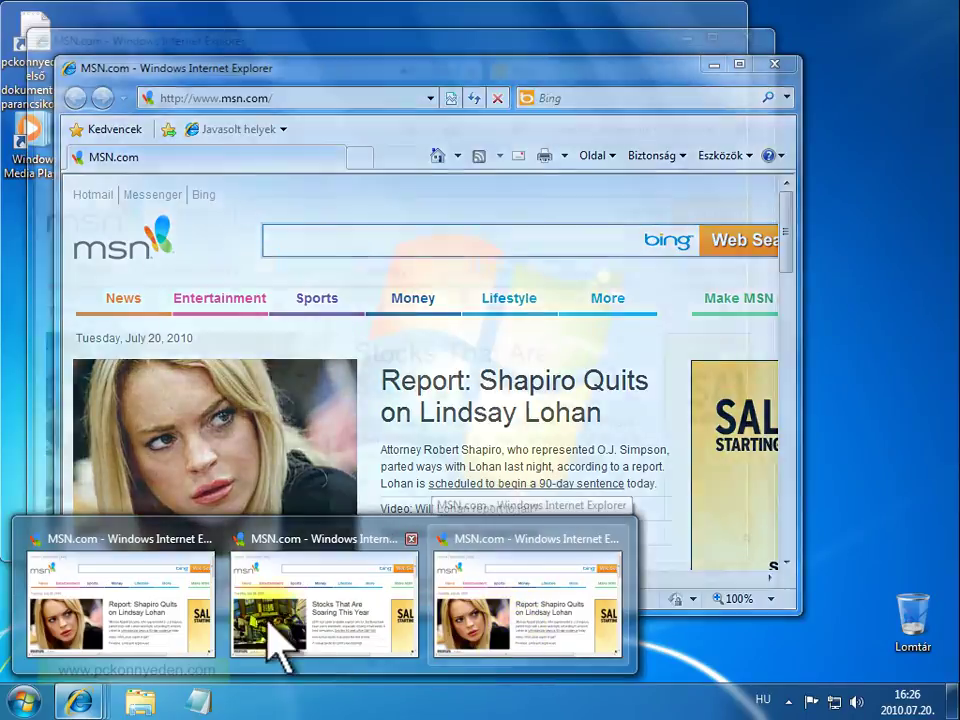
pyautogui.moveTo(147, 653)
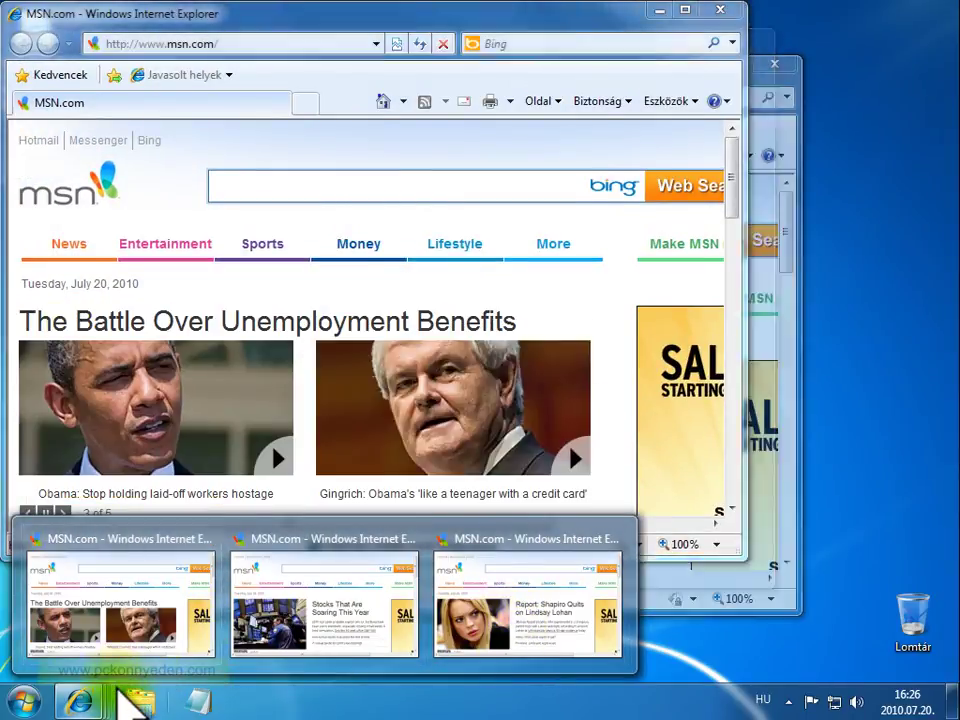
# Step: Close all Internet Explorer windows at once from the program's taskbar jump list
pyautogui.click(103, 700)
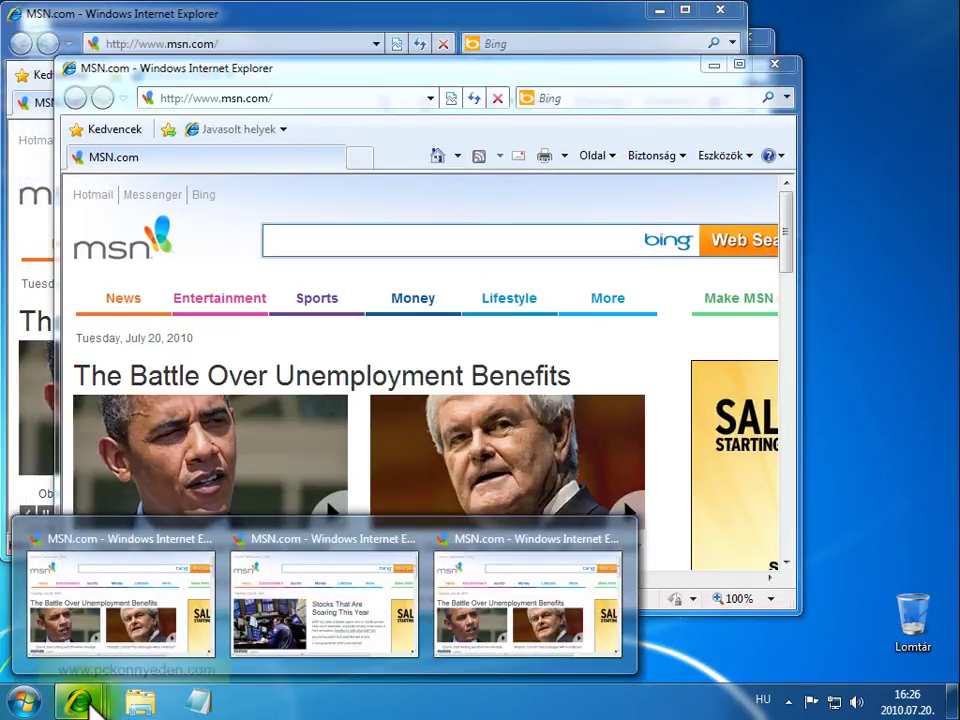
pyautogui.rightClick(89, 703)
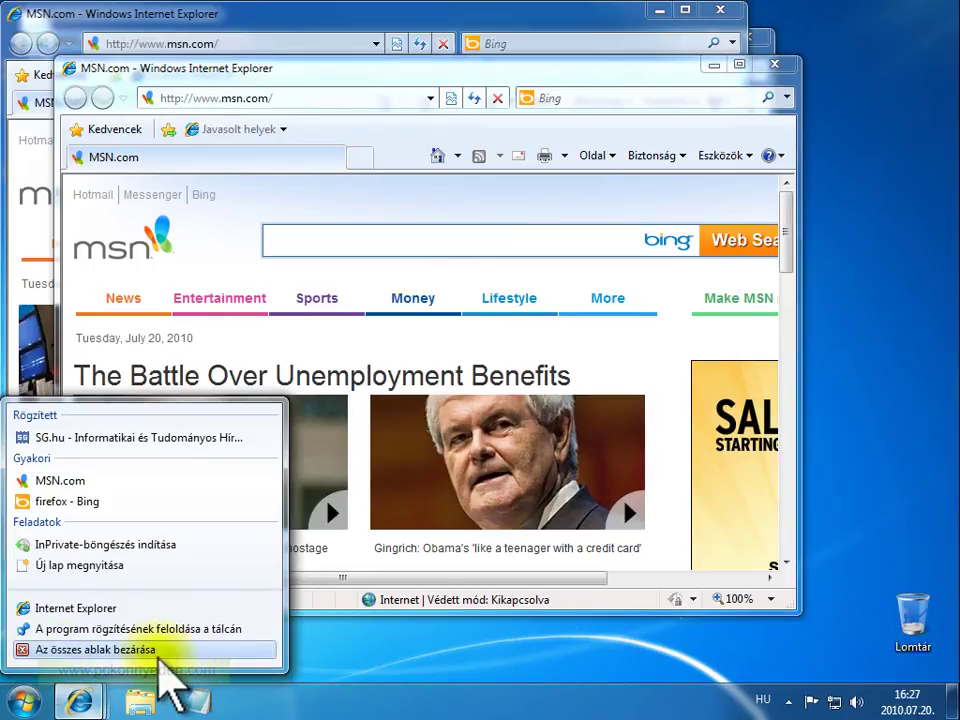
pyautogui.click(158, 650)
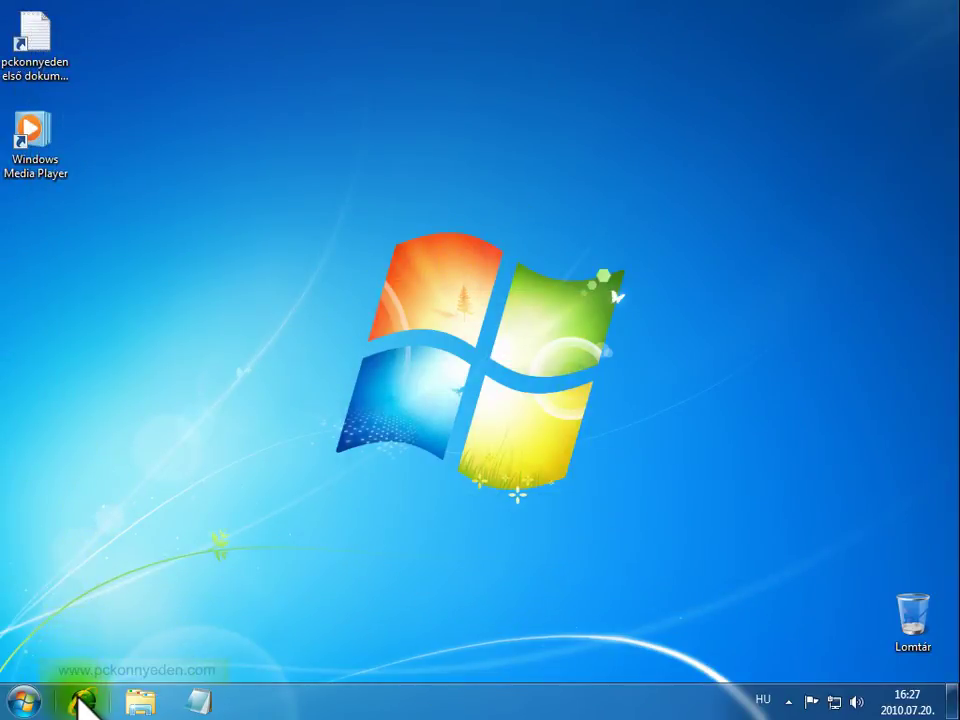
# Step: Pin the recent document "pckonnyeden első dokumentum" to WordPad's jump list in the Start menu, and close the menu
pyautogui.click(22, 702)
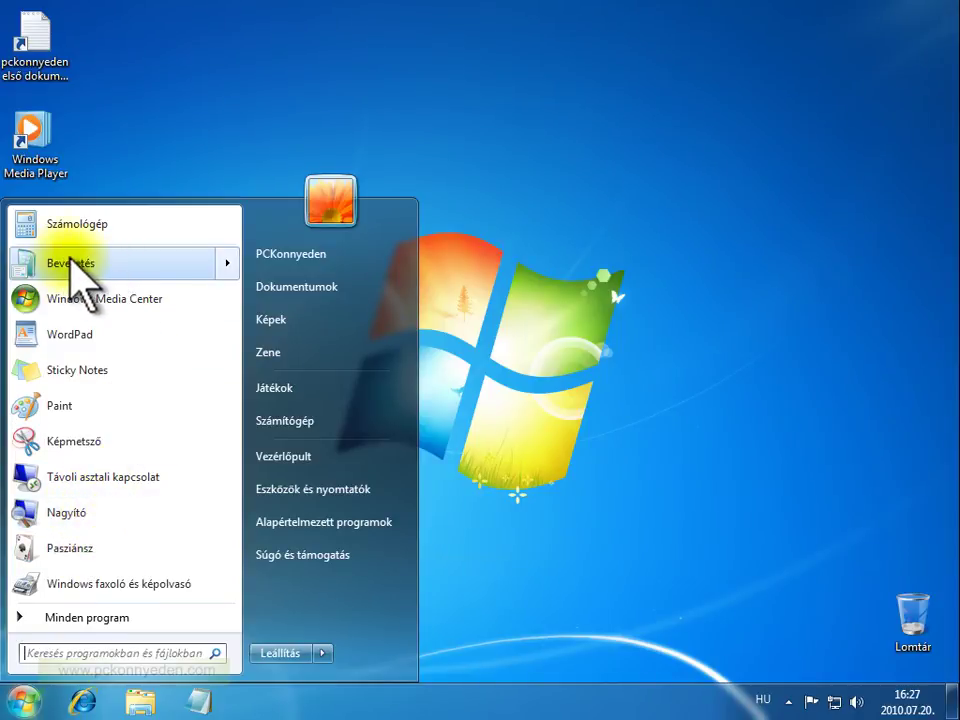
pyautogui.moveTo(70, 260)
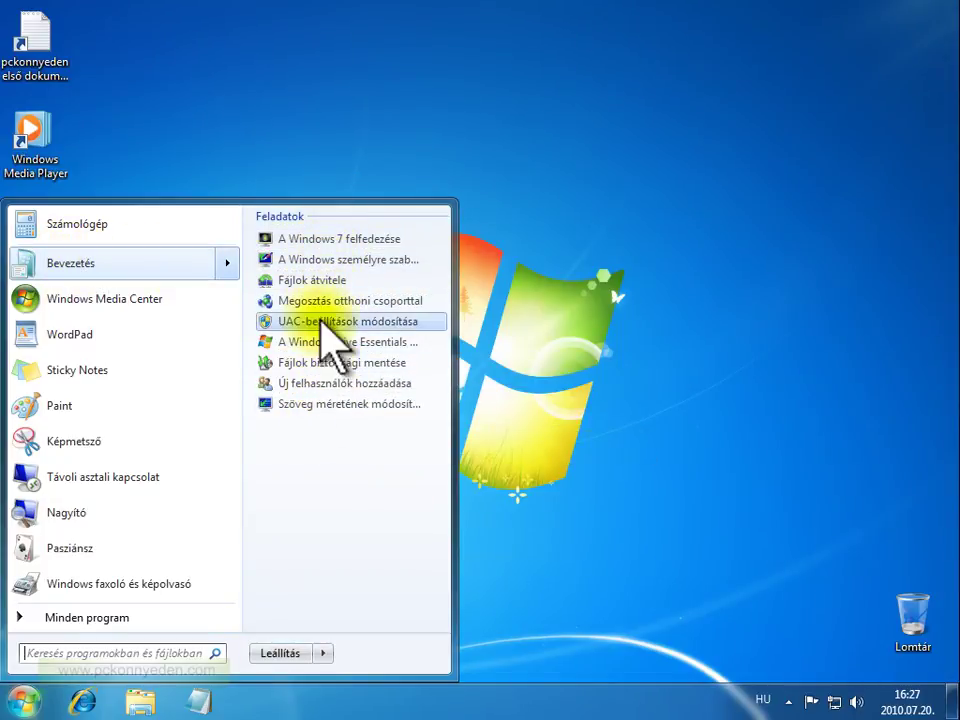
pyautogui.moveTo(228, 298)
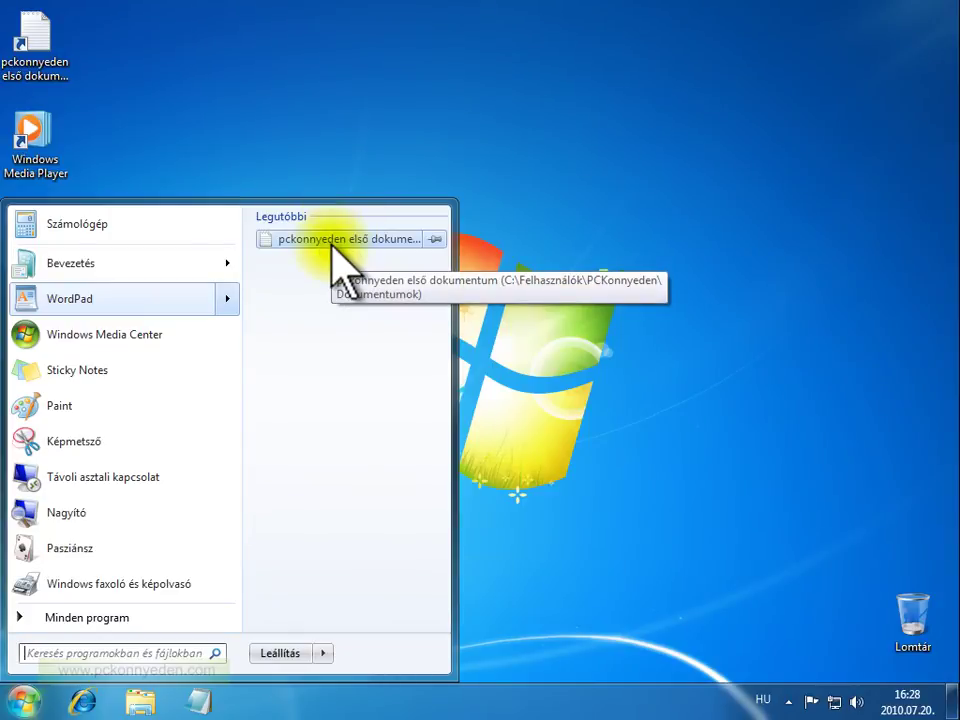
pyautogui.click(436, 240)
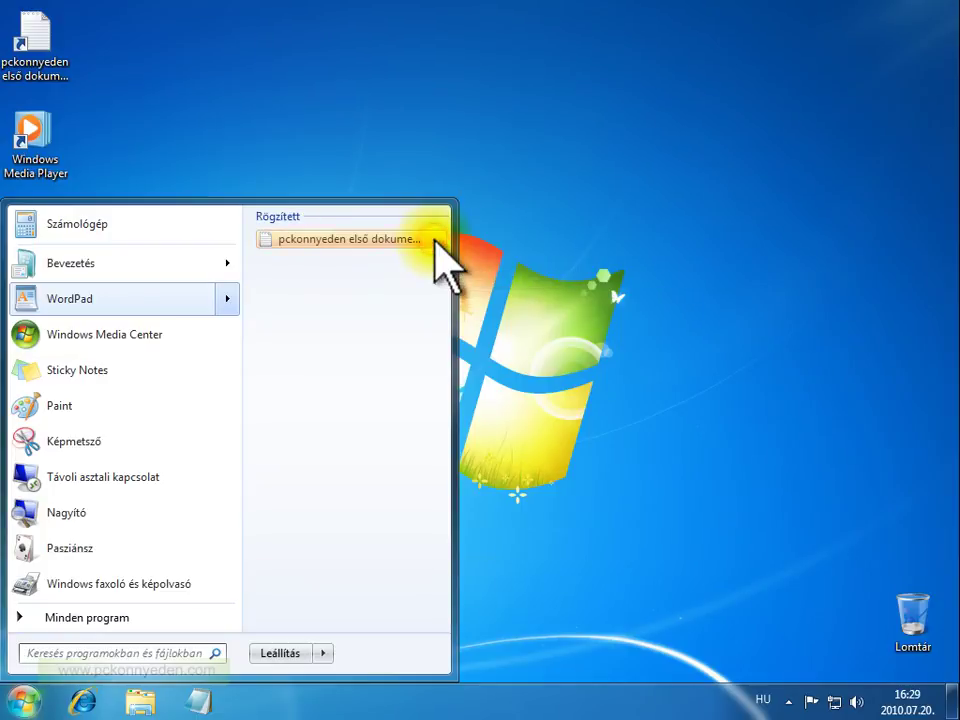
pyautogui.click(507, 347)
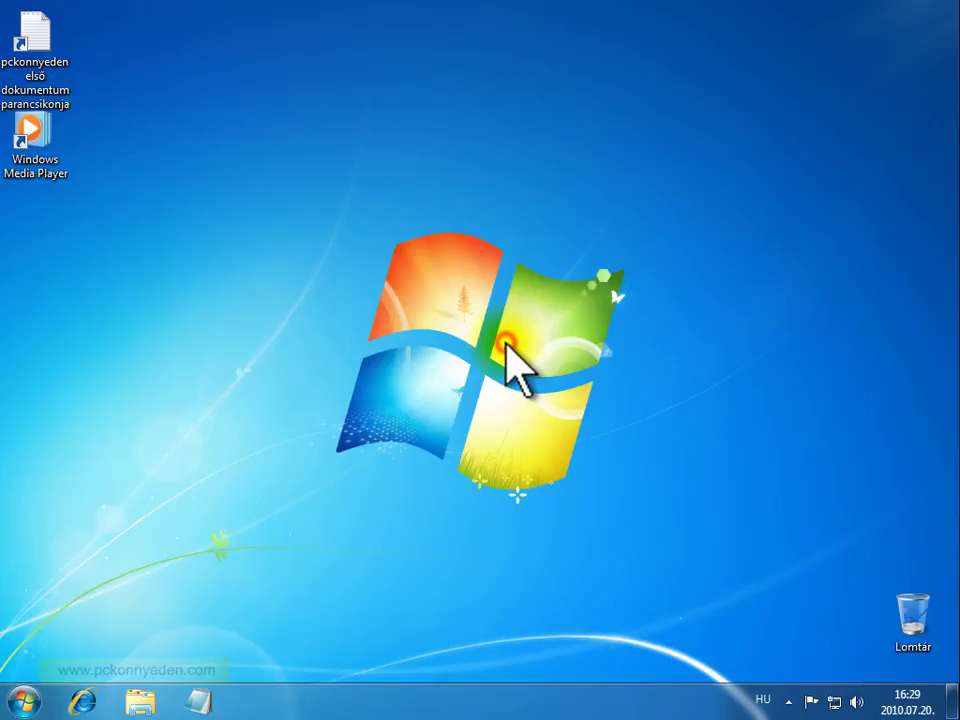